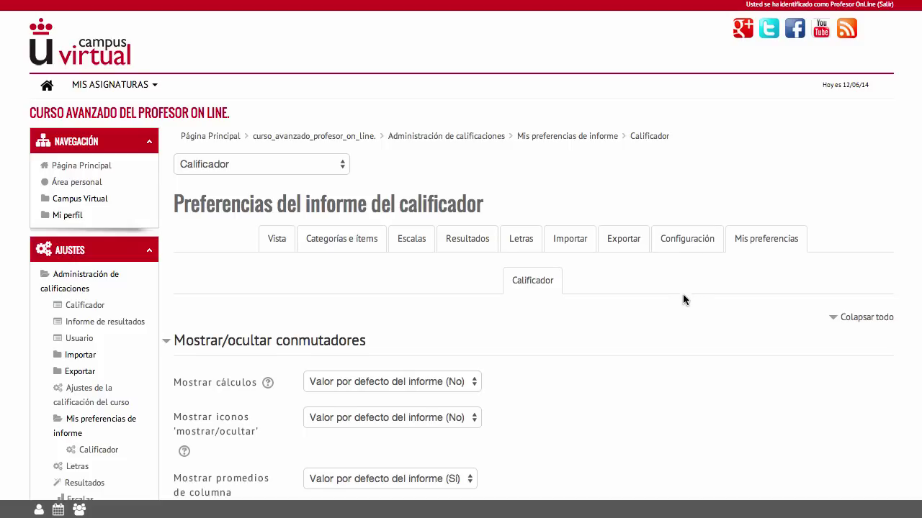
Review the choices for Mostrar cálculos and Mostrar iconos 'mostrar/ocultar', keeping the report default for both.
scroll(680, 299, down, 3)
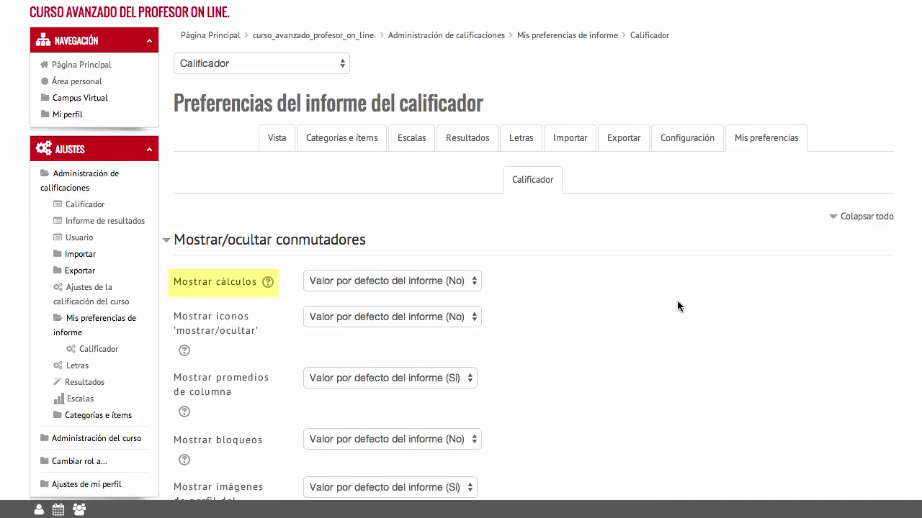
click(473, 282)
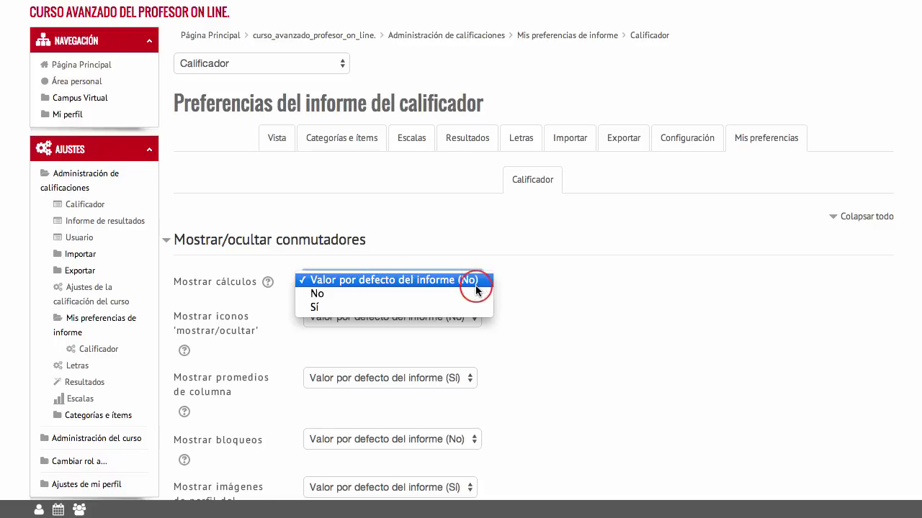
click(475, 285)
click(477, 318)
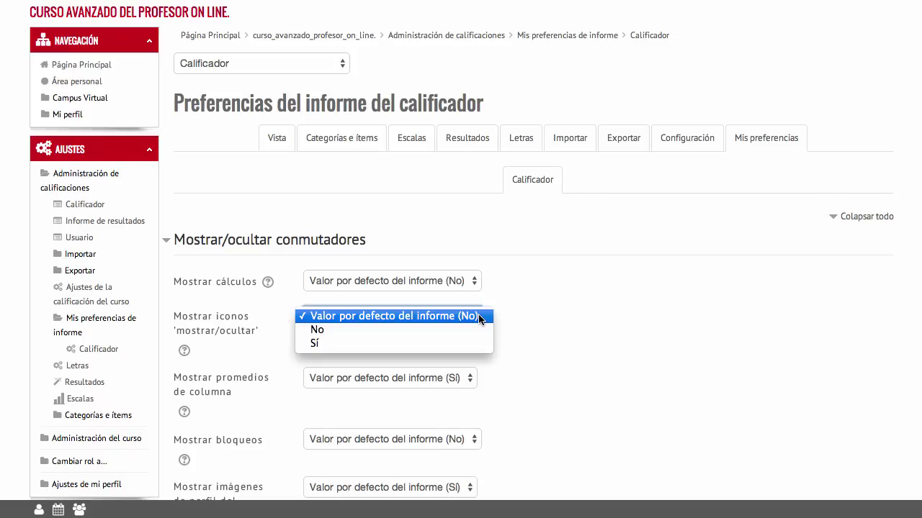
click(479, 317)
Review the choices for Mostrar promedios de columna and Mostrar bloqueos, keeping the report default for both.
scroll(479, 318, down, 3)
scroll(478, 319, down, 3)
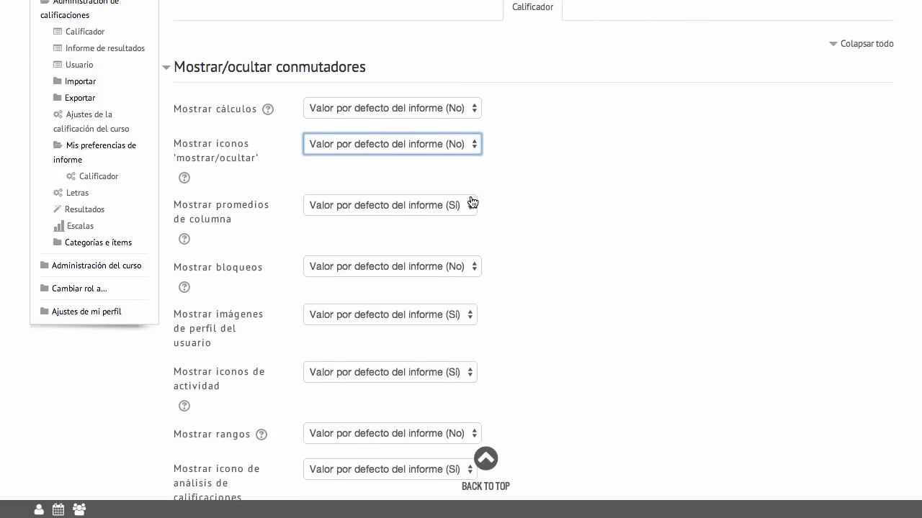
click(472, 207)
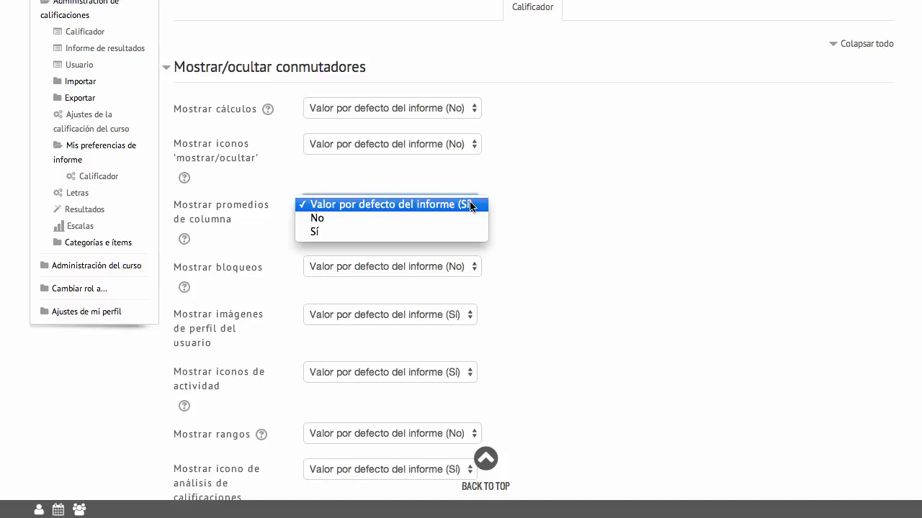
click(471, 205)
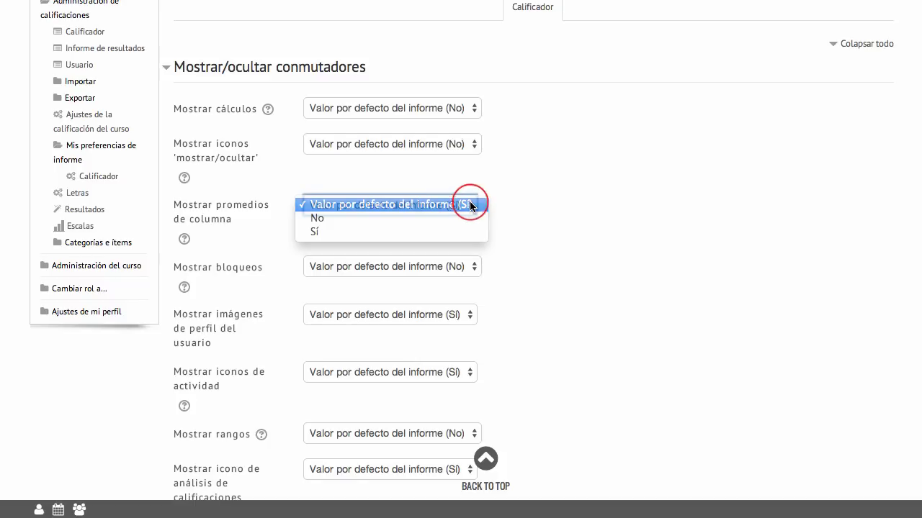
scroll(471, 207, down, 1)
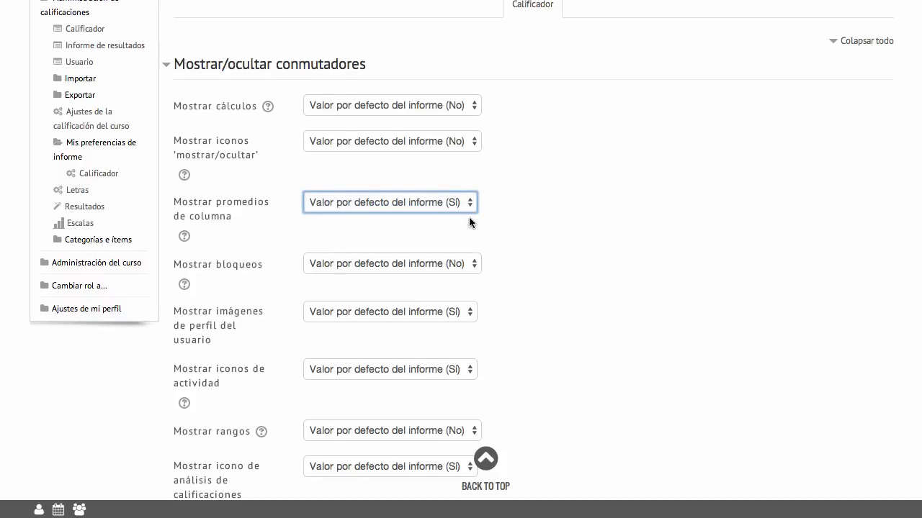
click(469, 267)
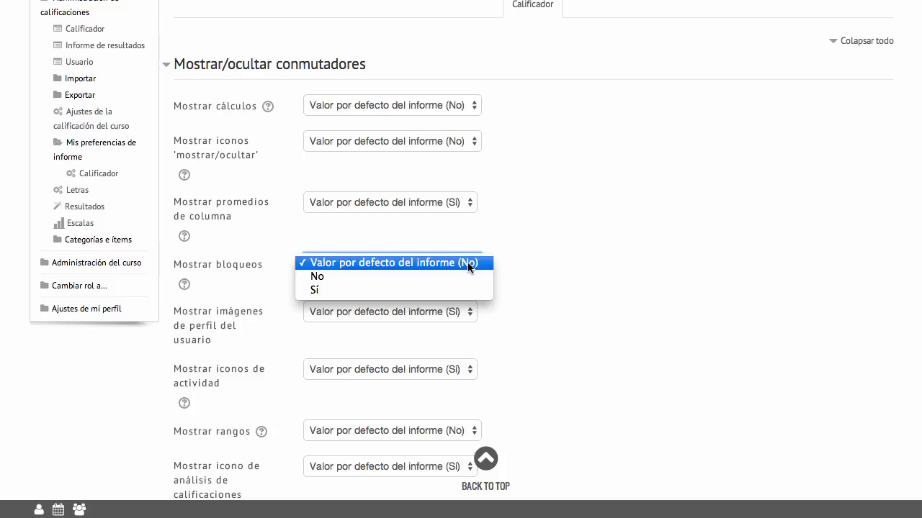
click(467, 262)
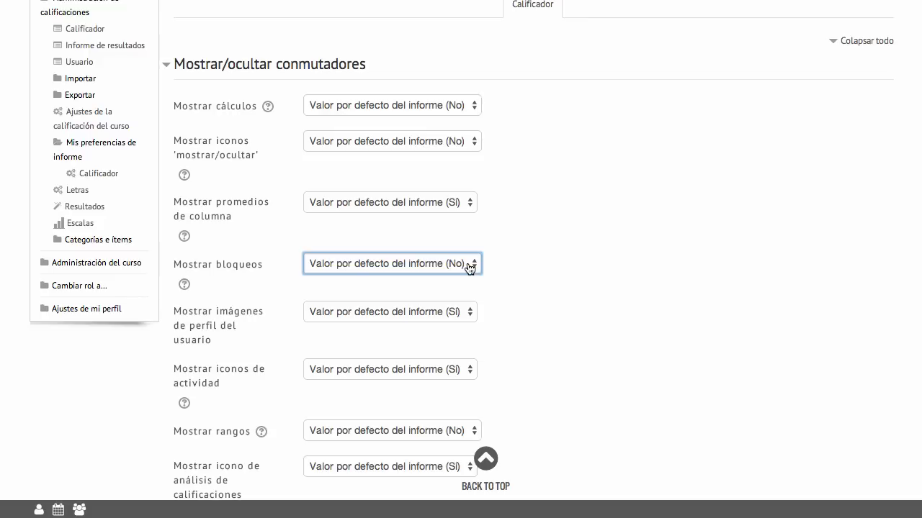
Review the choices for Mostrar imágenes de perfil del usuario and Mostrar iconos de actividad, keeping the report default for both.
click(472, 314)
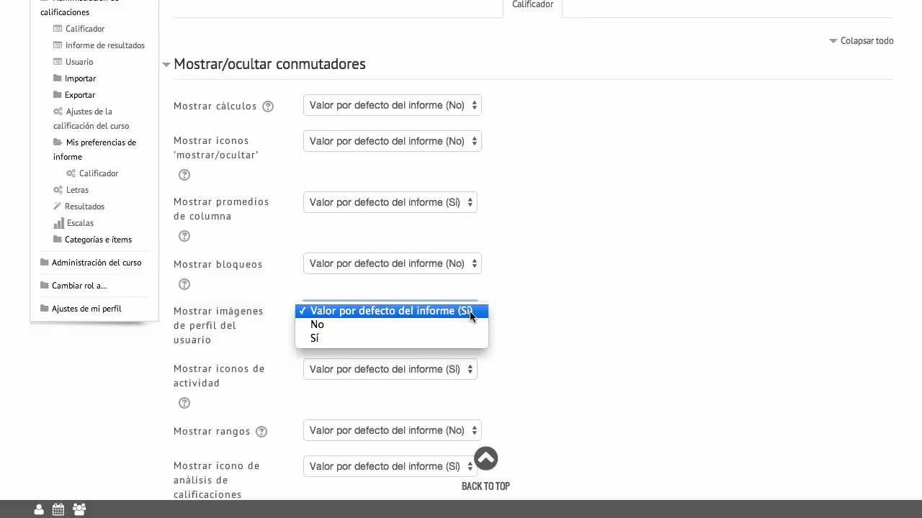
click(469, 311)
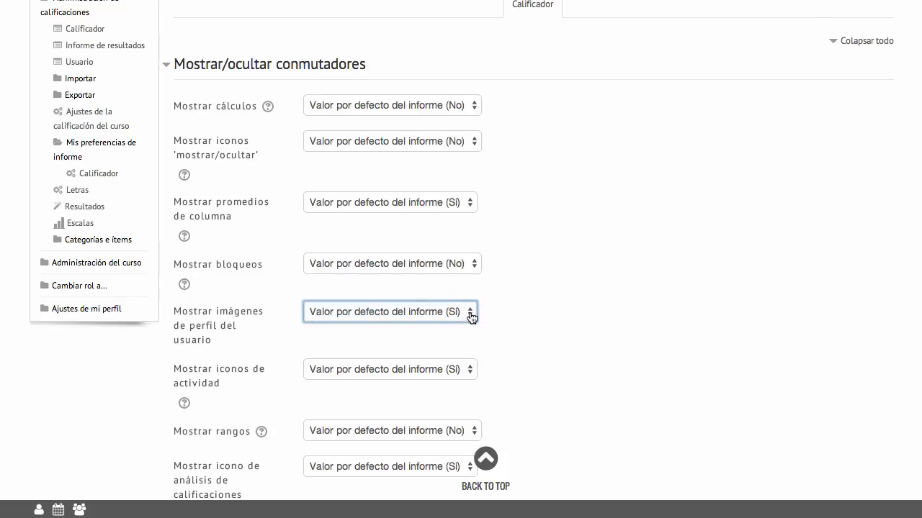
click(469, 370)
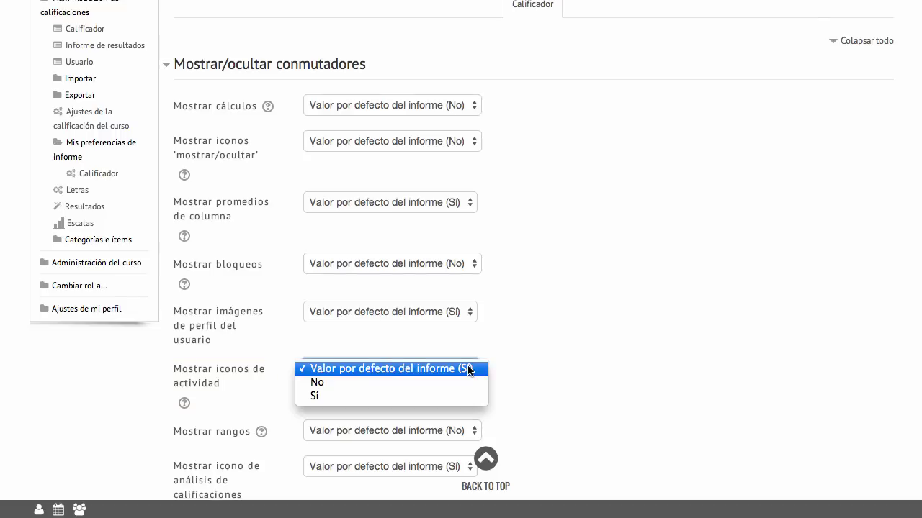
click(468, 370)
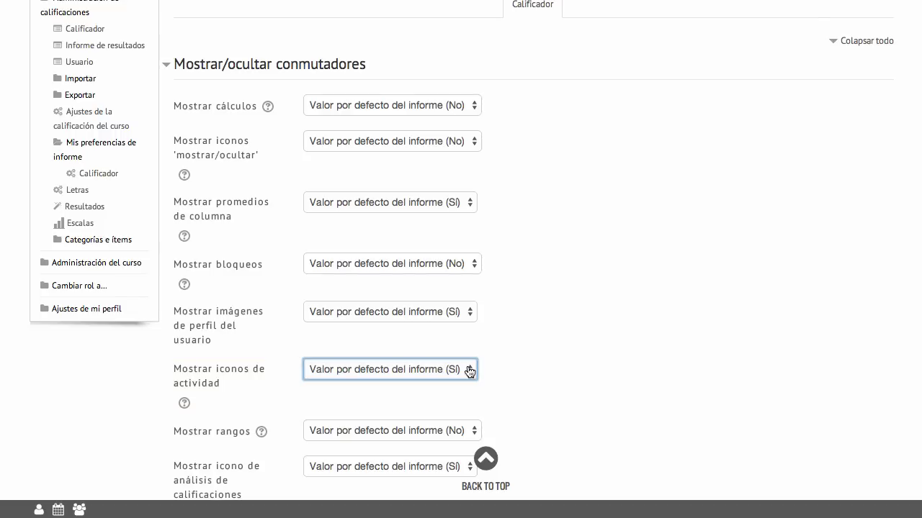
Review the choices for Mostrar rangos and Mostrar icono de análisis de calificaciones, keeping the report default for both.
click(473, 432)
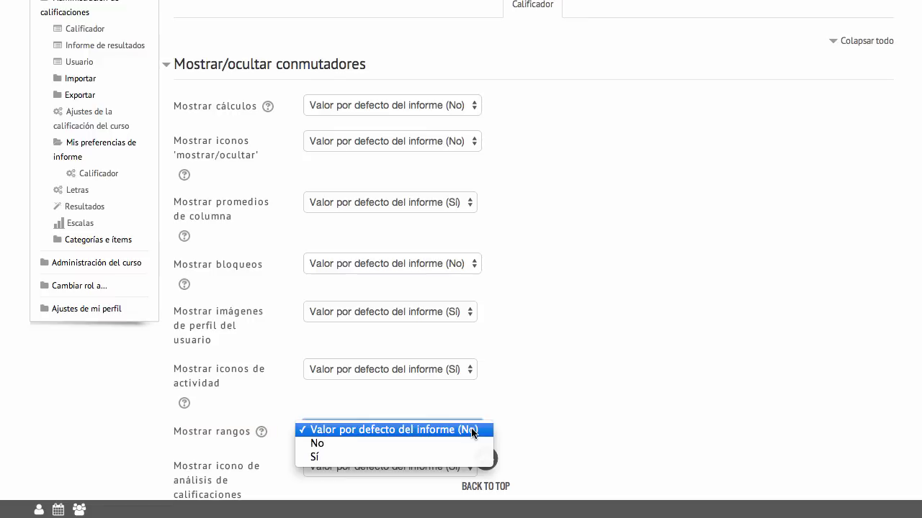
click(473, 432)
scroll(472, 430, down, 5)
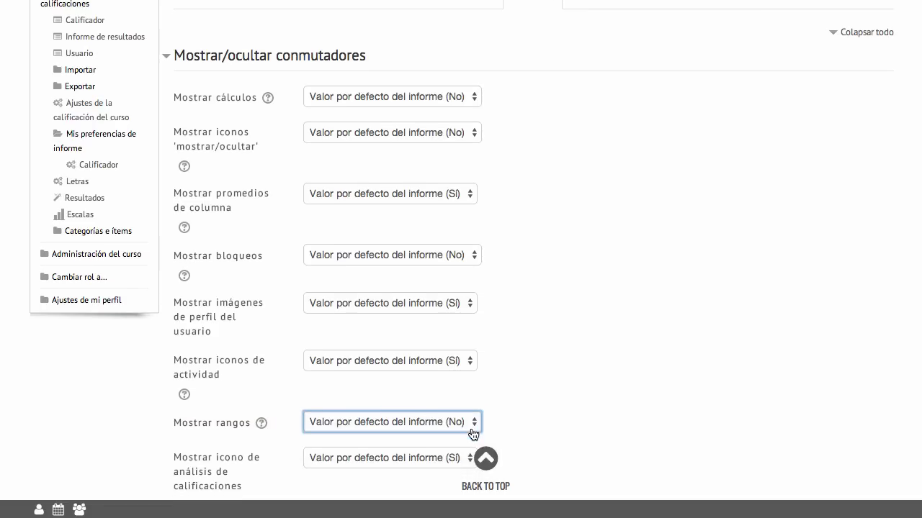
scroll(471, 427, down, 8)
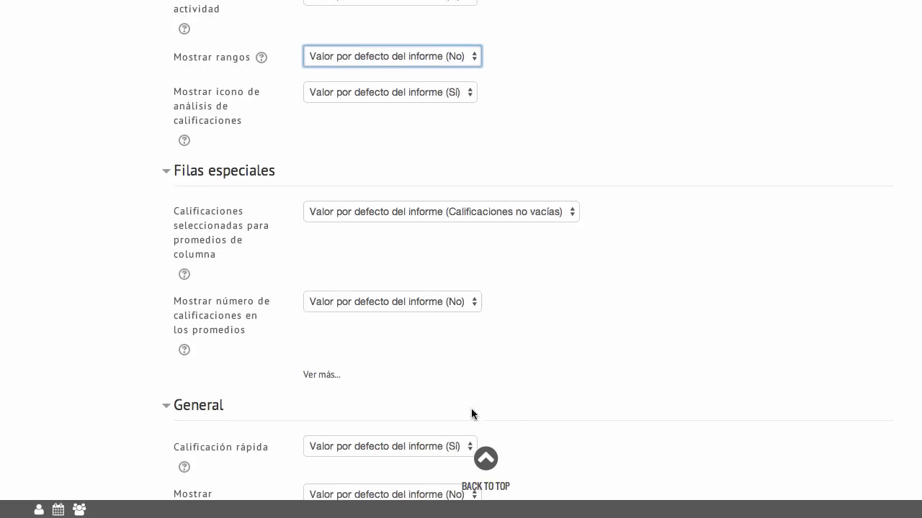
click(442, 106)
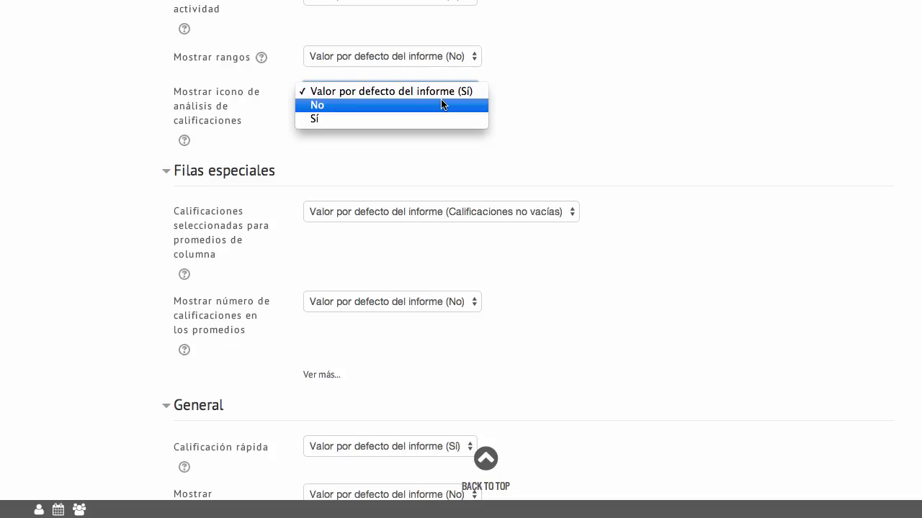
click(443, 105)
click(444, 91)
click(446, 83)
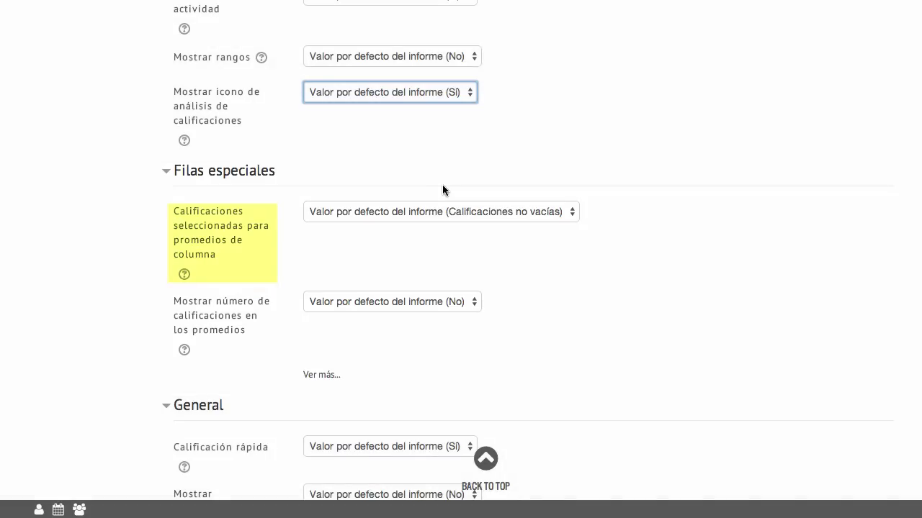
Under Filas especiales, keep the report default for the grades selected for column averages and set Mostrar número de calificaciones en los promedios to No.
click(442, 212)
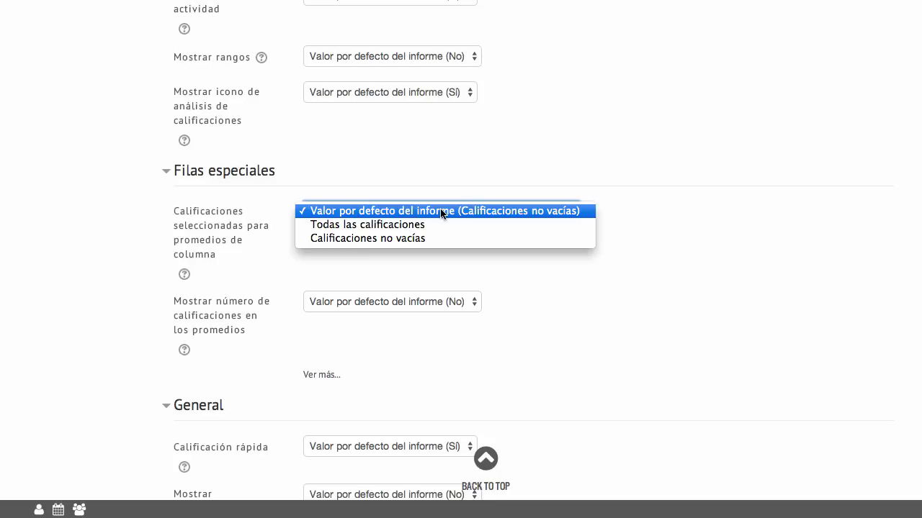
click(441, 211)
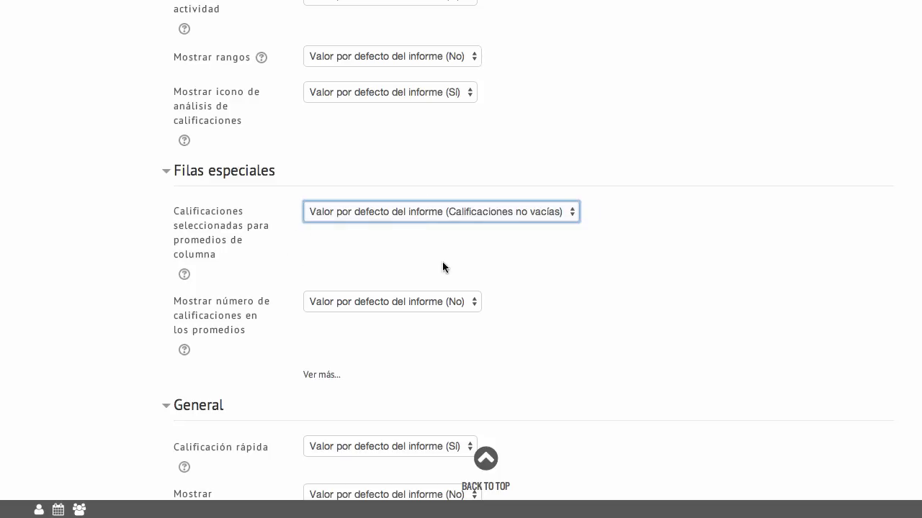
click(443, 306)
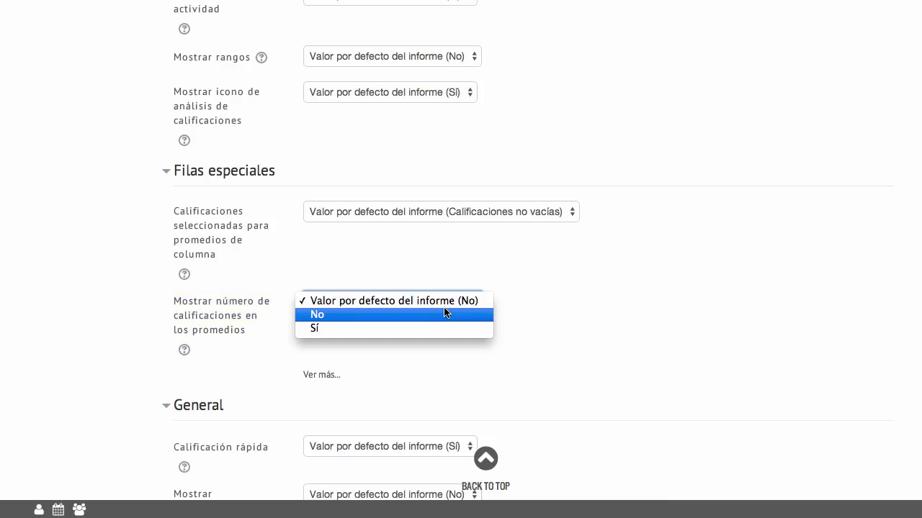
click(445, 313)
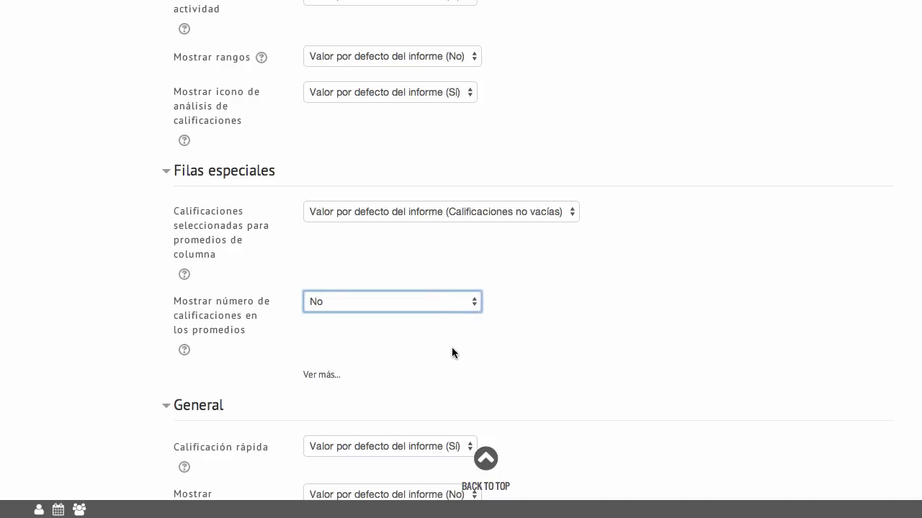
Under General, review the choices for Calificación rápida and Mostrar retroalimentación rápida, keeping the report default for both.
scroll(452, 352, down, 5)
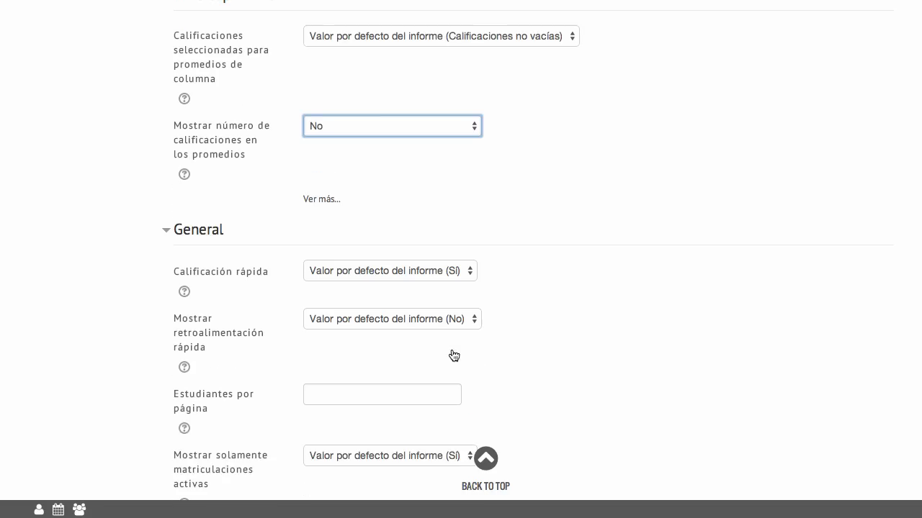
scroll(453, 354, down, 3)
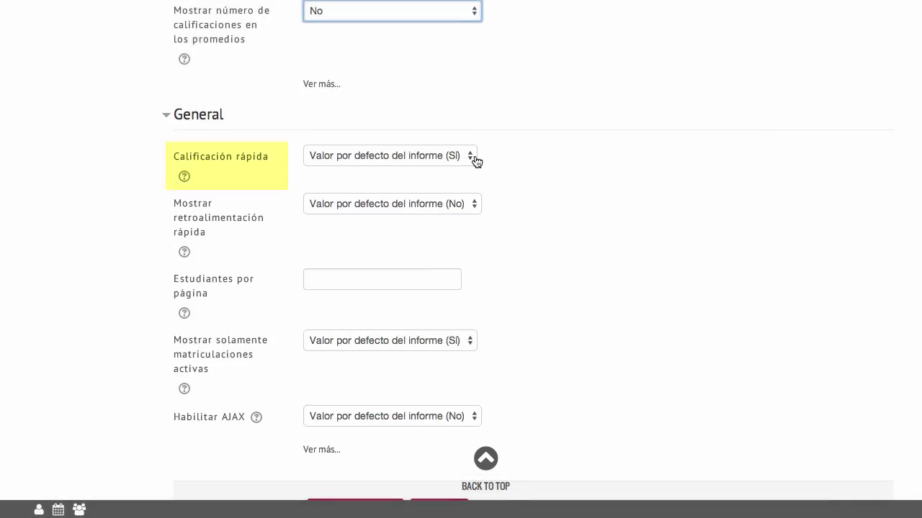
click(475, 158)
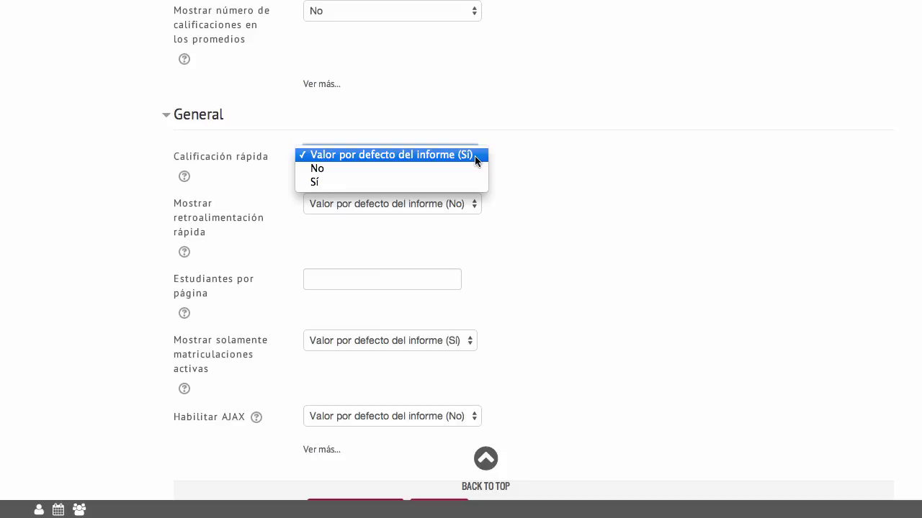
click(475, 156)
click(472, 204)
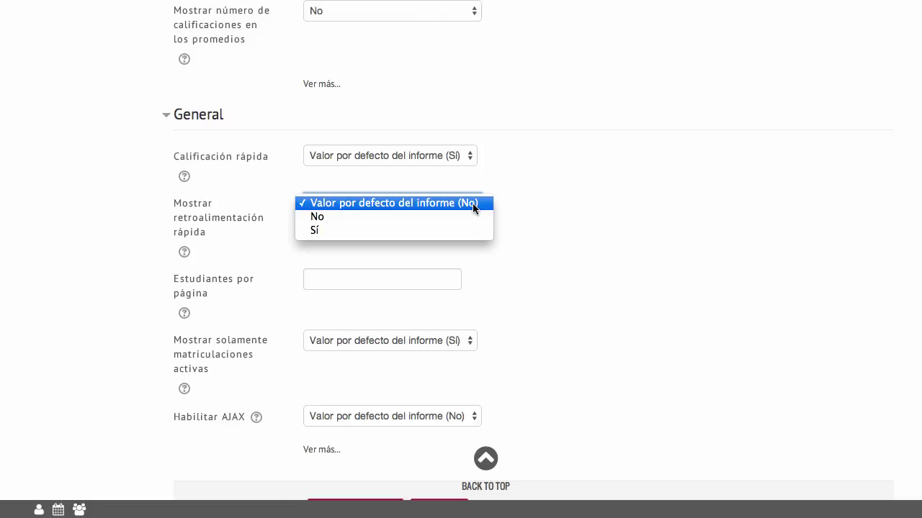
click(473, 207)
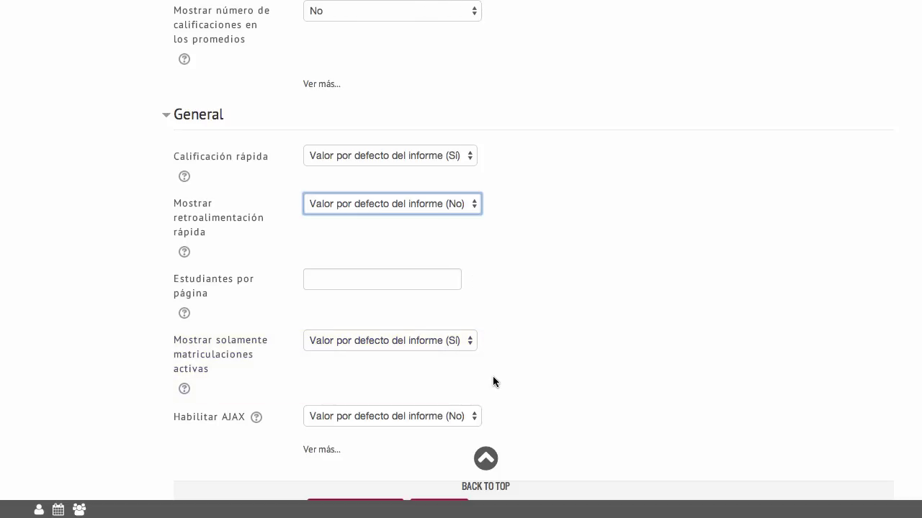
Keep the report default for Habilitar AJAX and save the grader report preferences.
click(476, 417)
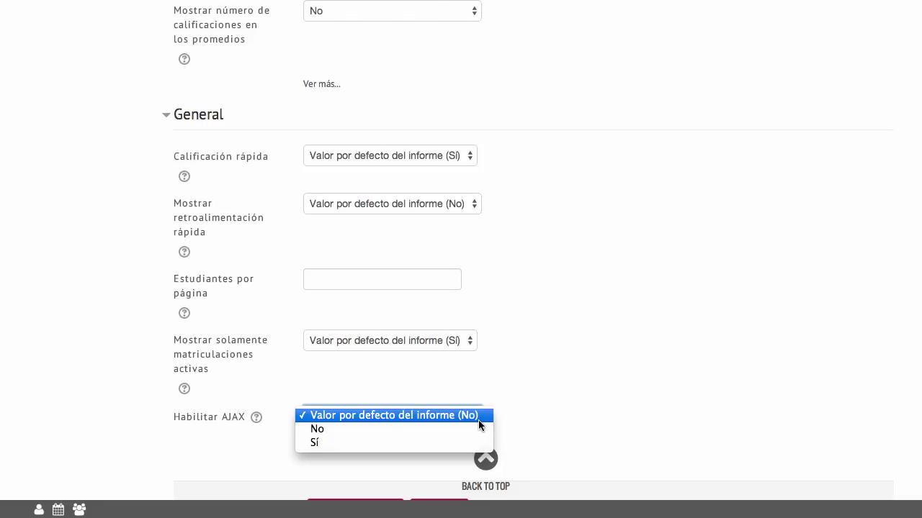
click(478, 420)
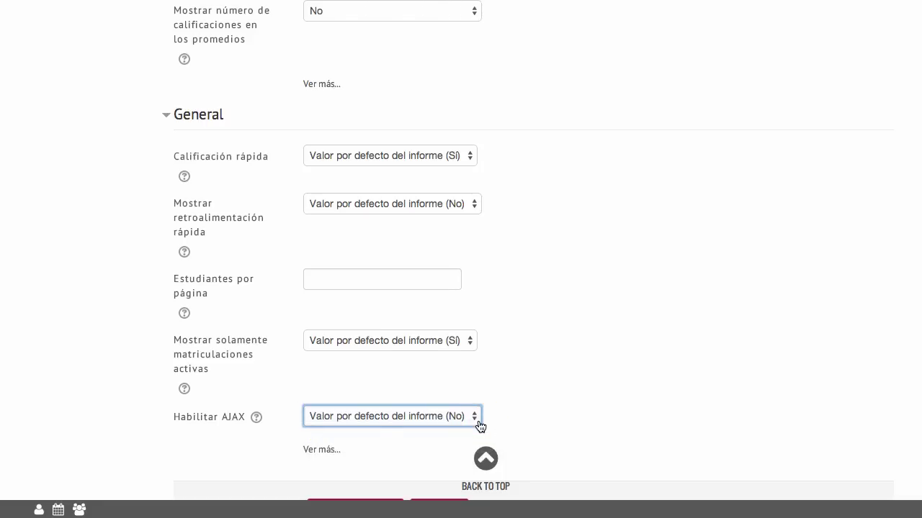
scroll(480, 426, down, 1)
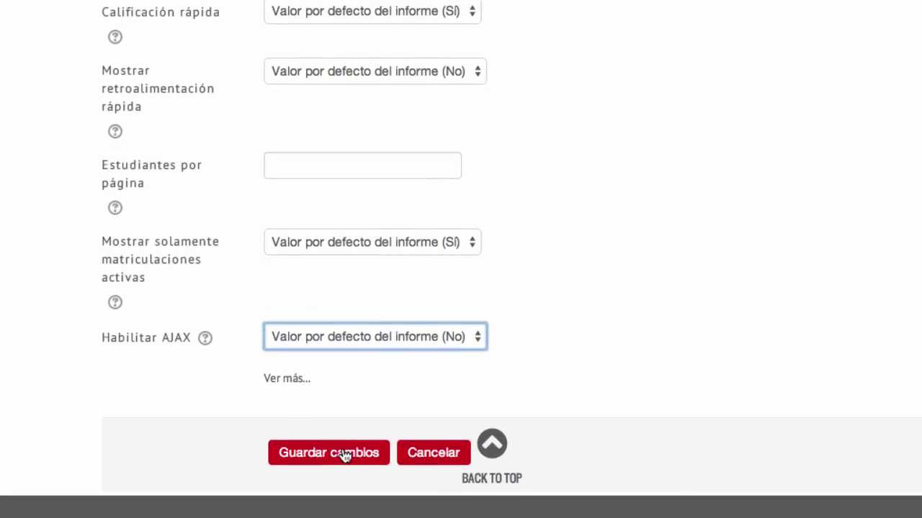
click(345, 455)
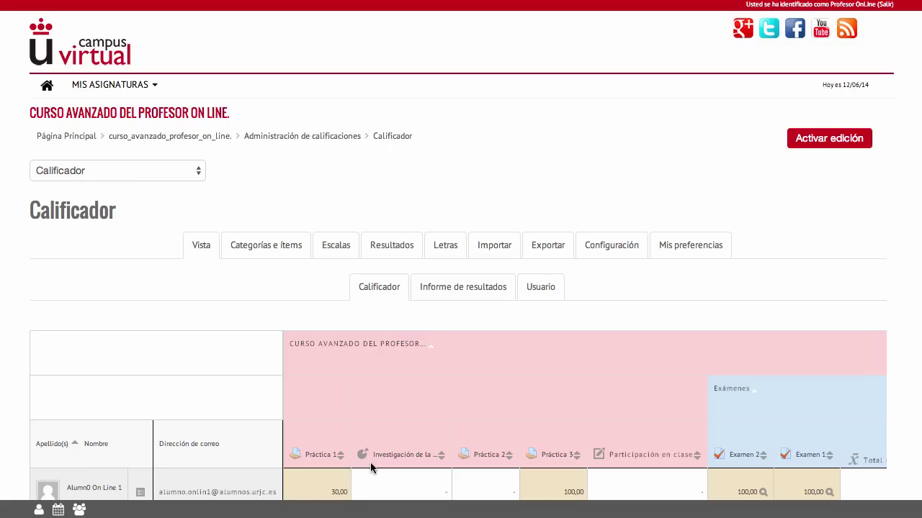